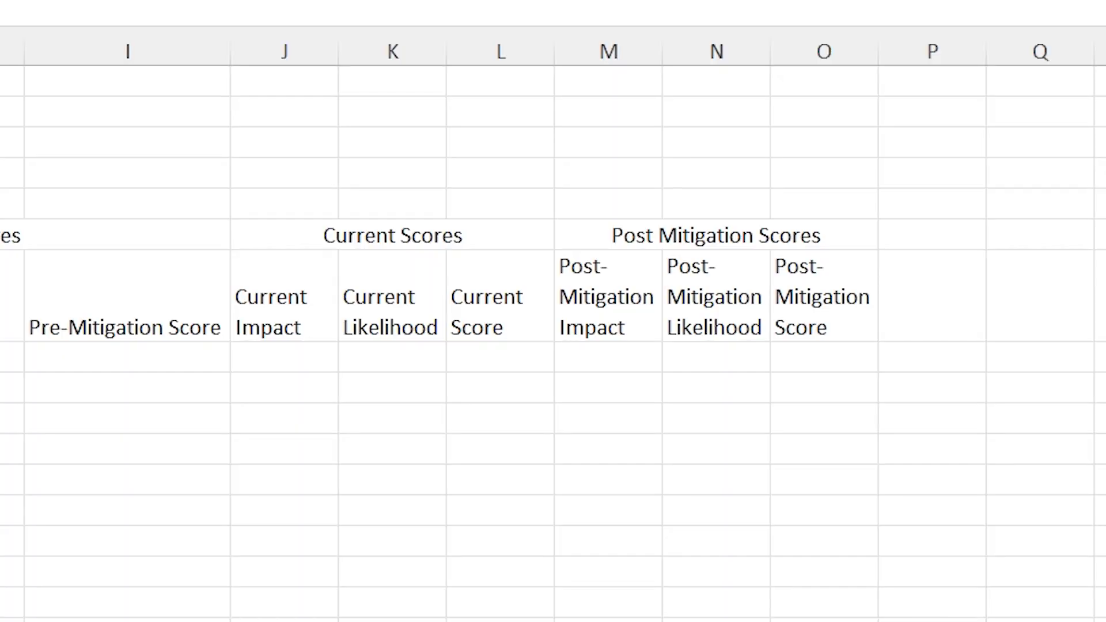
Step: Select cells past Post-Mitigation Score and the Date Updated value while scrolling across the sheet
click(741, 529)
click(920, 305)
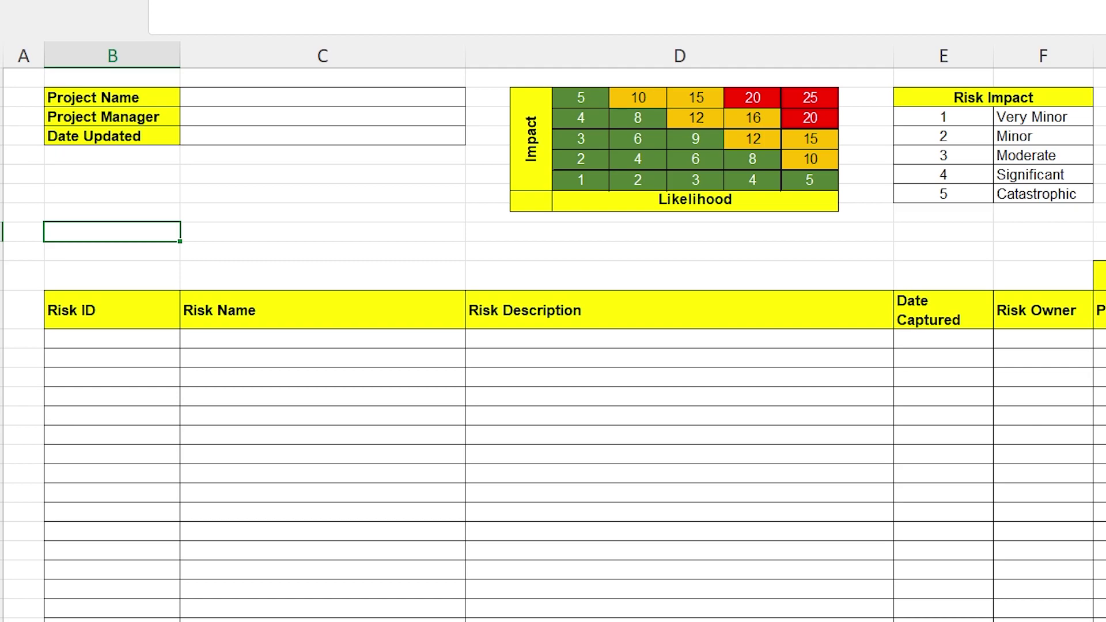
scroll(553, 332, right, 10)
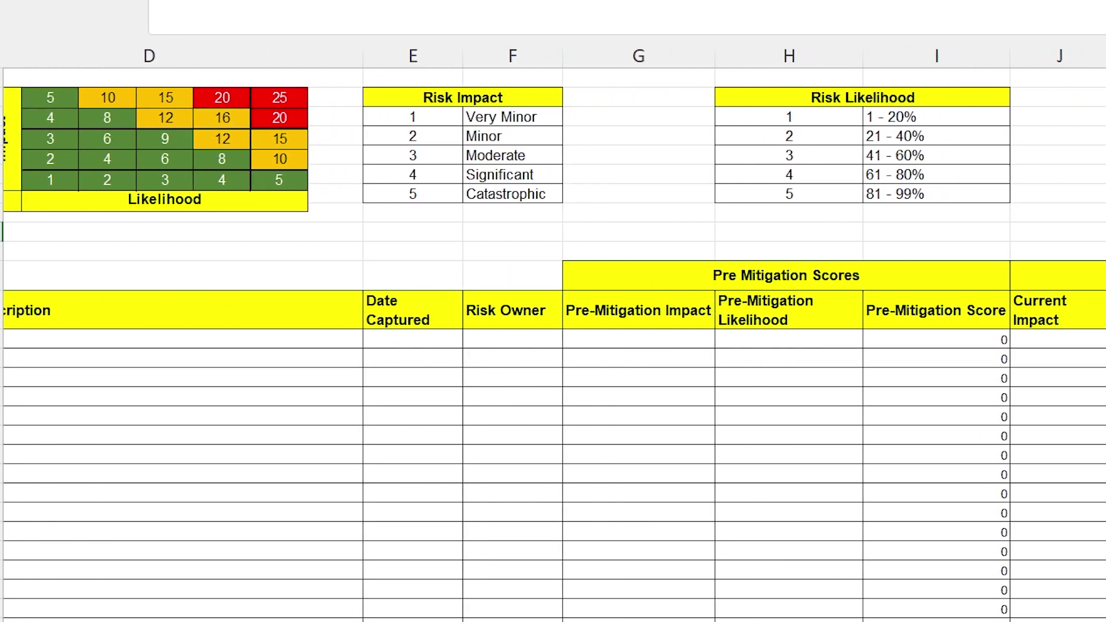
scroll(554, 332, right, 8)
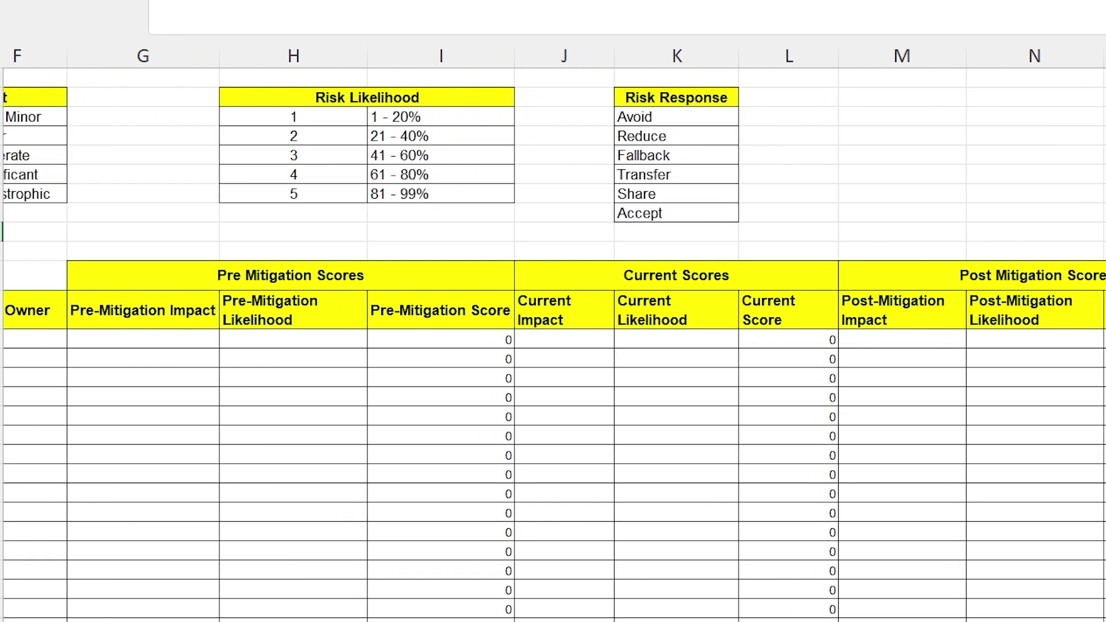
scroll(553, 332, right, 8)
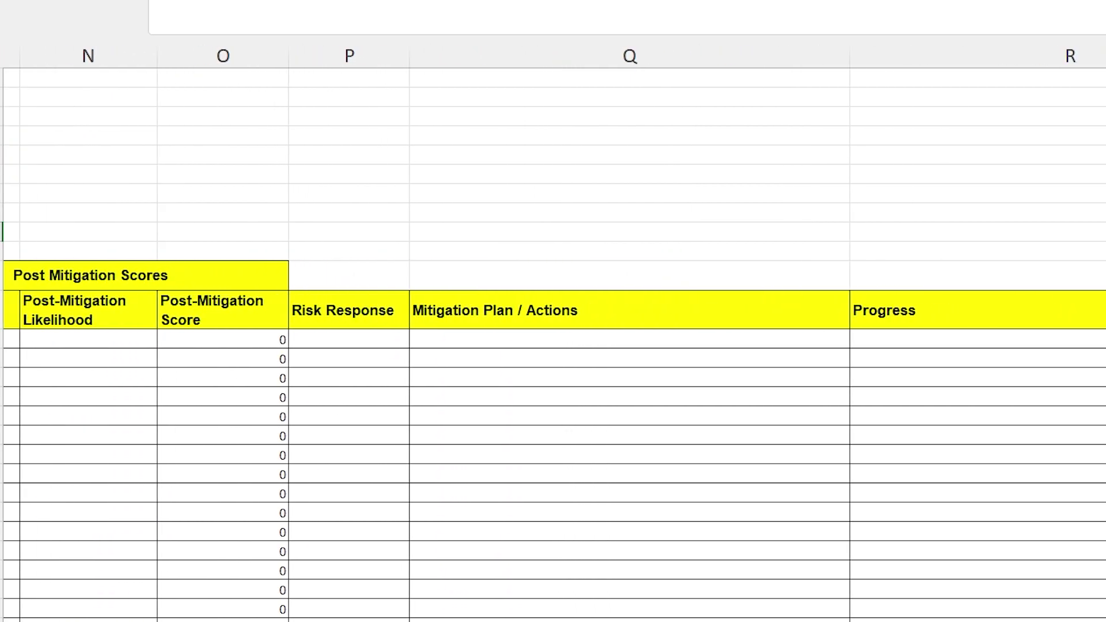
scroll(553, 332, right, 10)
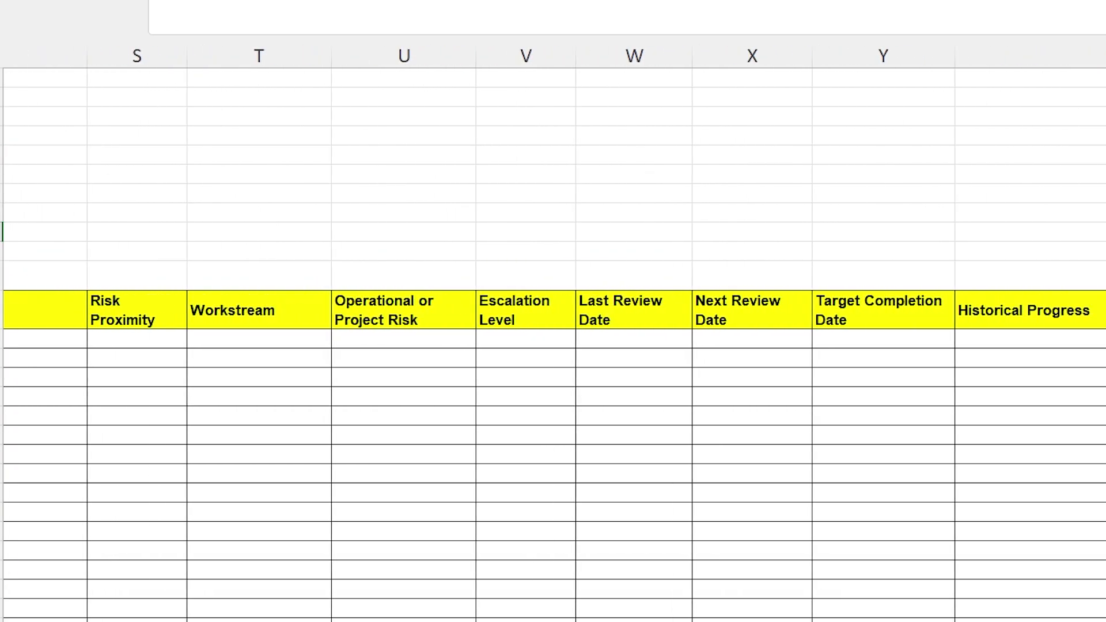
scroll(553, 332, left, 15)
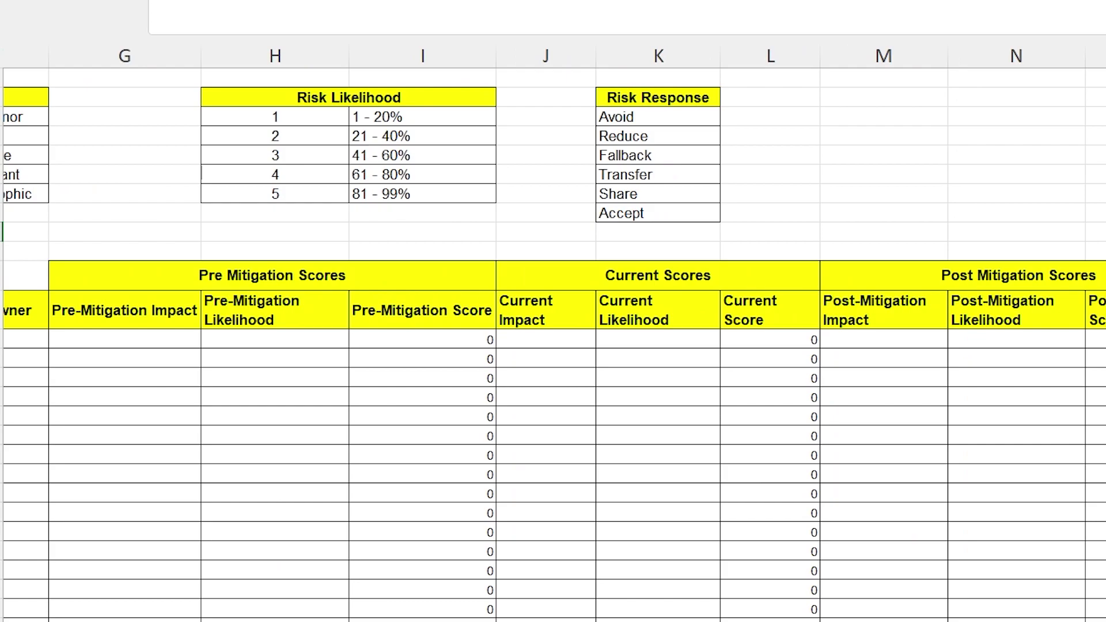
scroll(553, 332, left, 1)
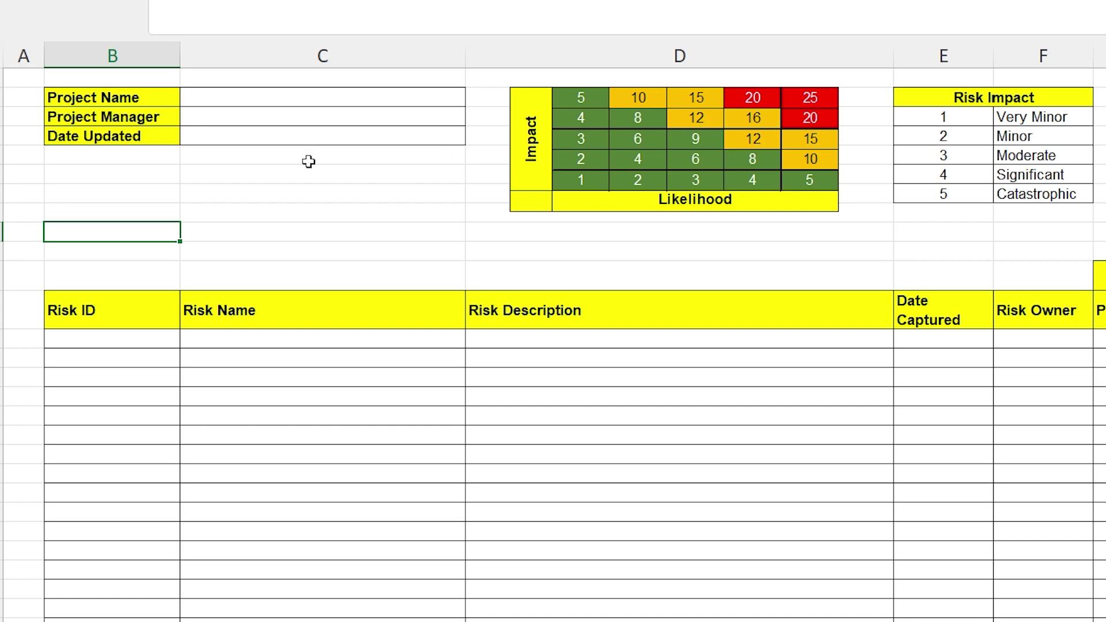
click(193, 140)
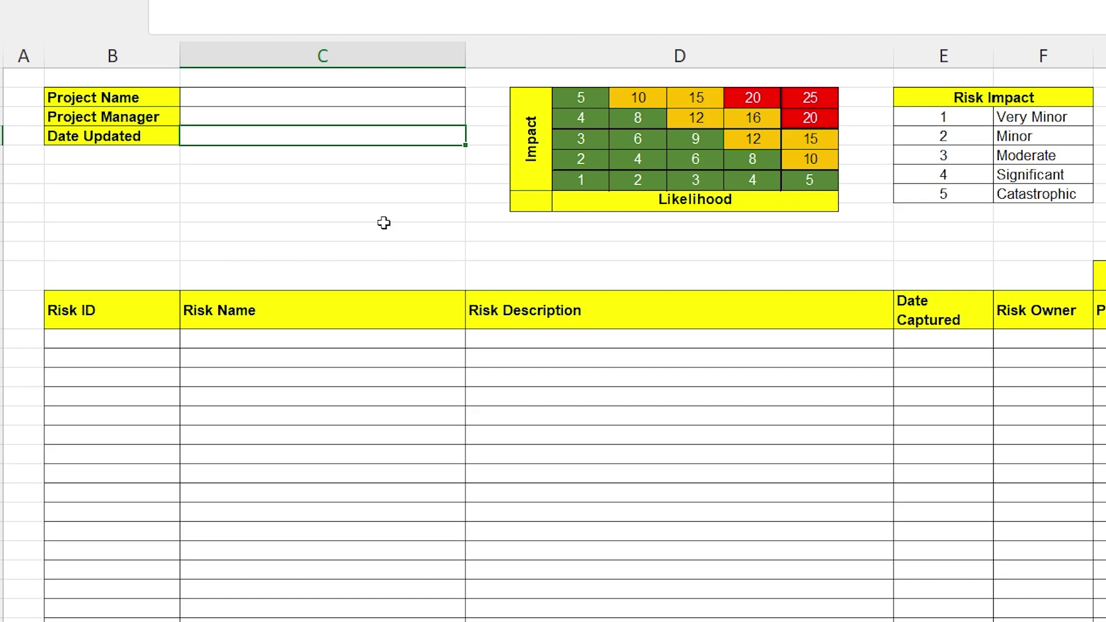
scroll(384, 222, right, 3)
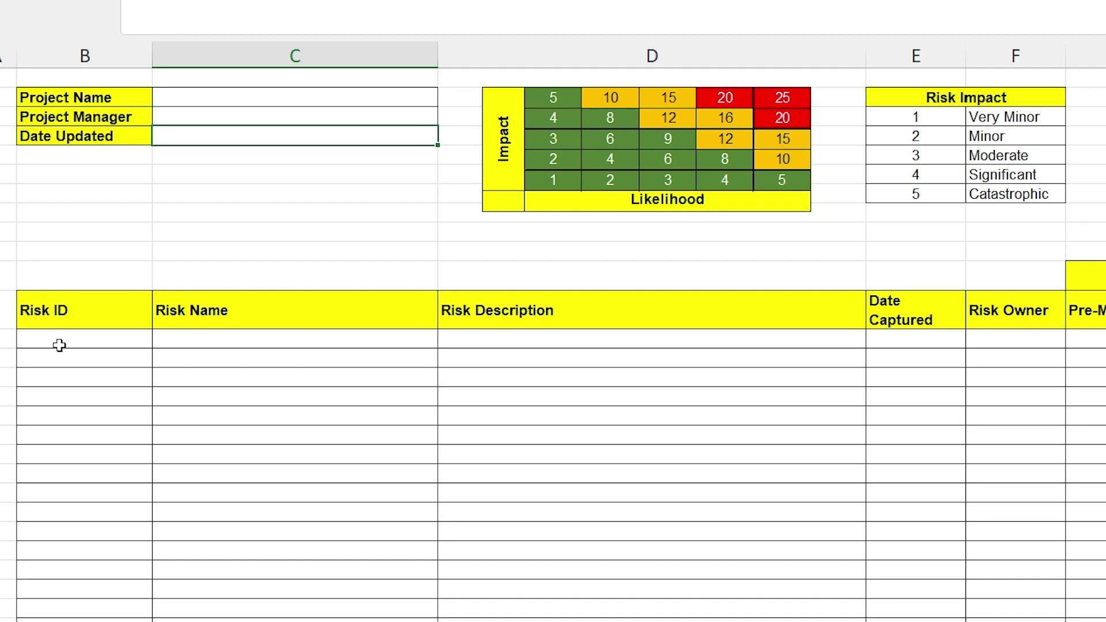
Step: Start at the first empty Risk Name cell and tab across Risk Description to Risk Owner
click(299, 343)
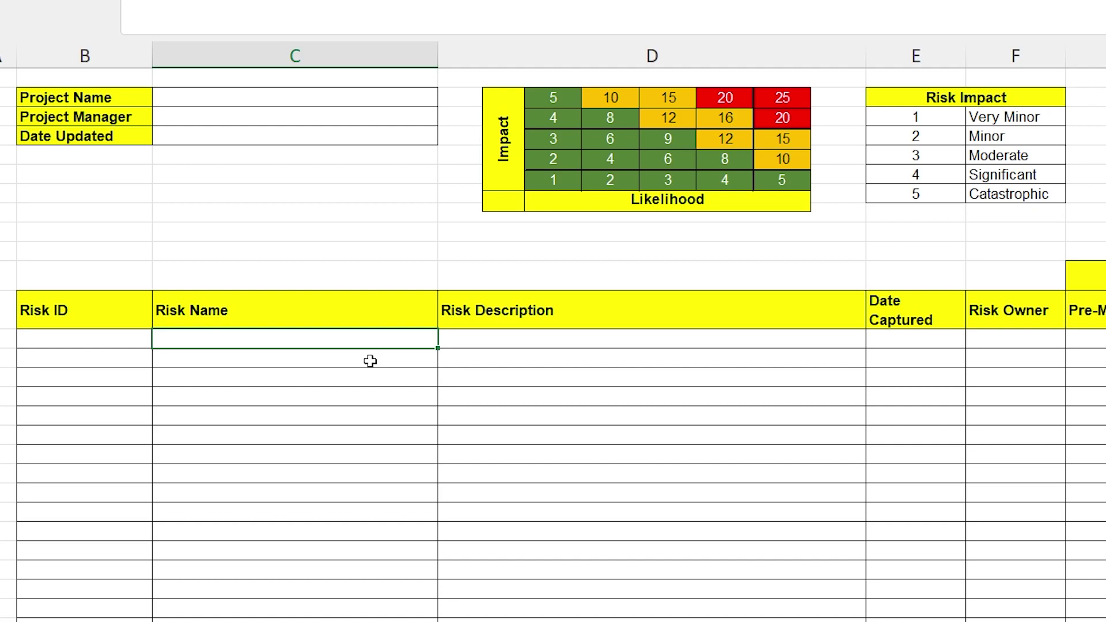
key(Tab)
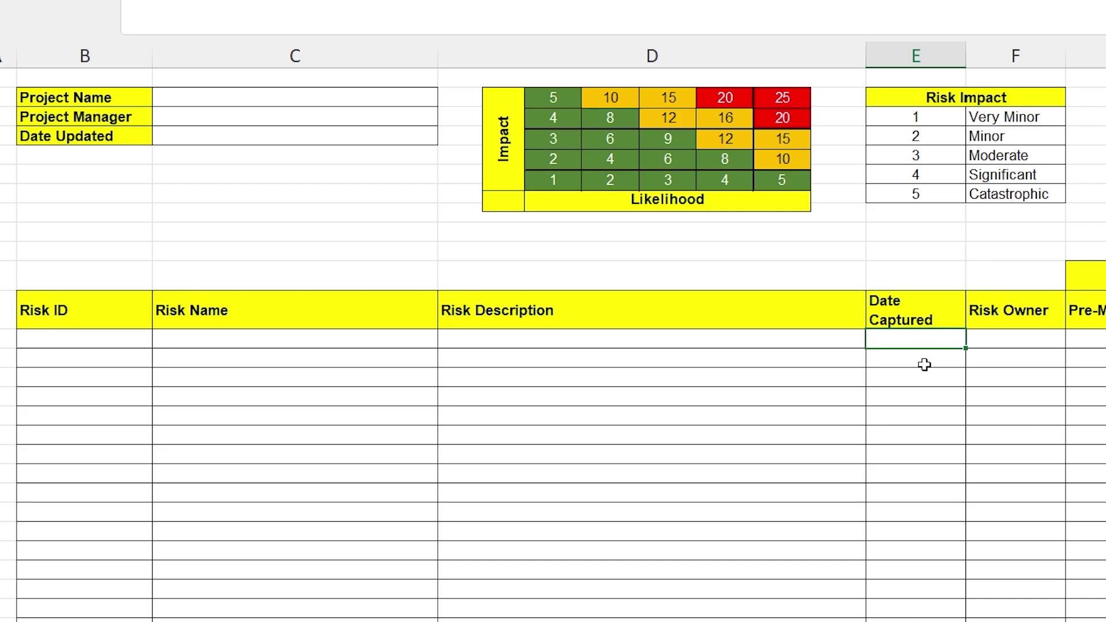
key(Tab)
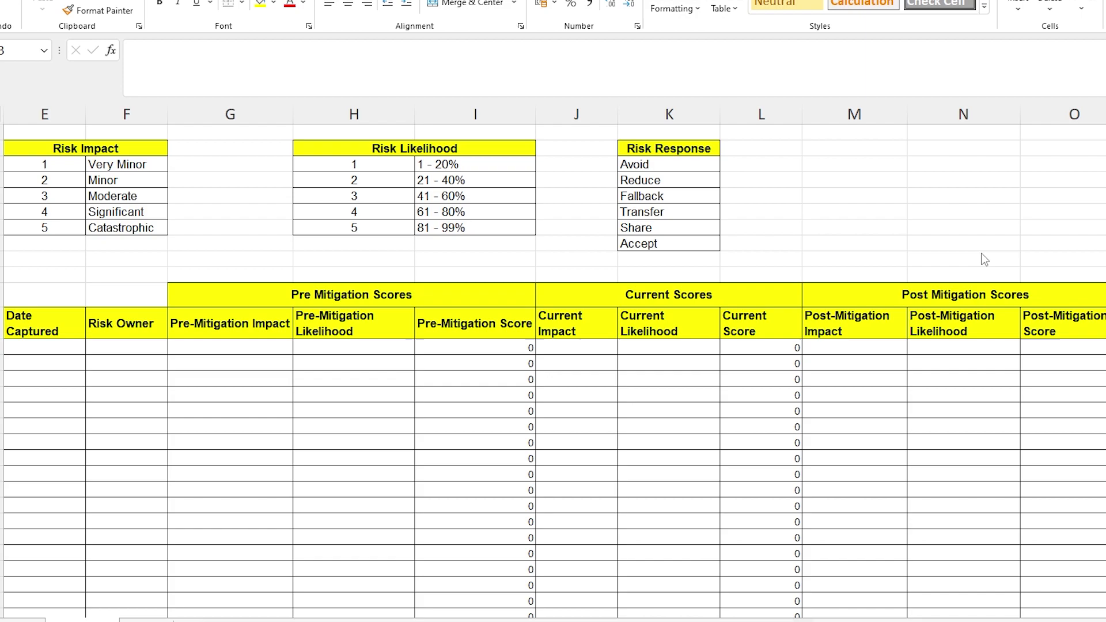
Step: Set the first risk's Pre-Mitigation Impact to 4, correcting an initial choice of 3
click(276, 347)
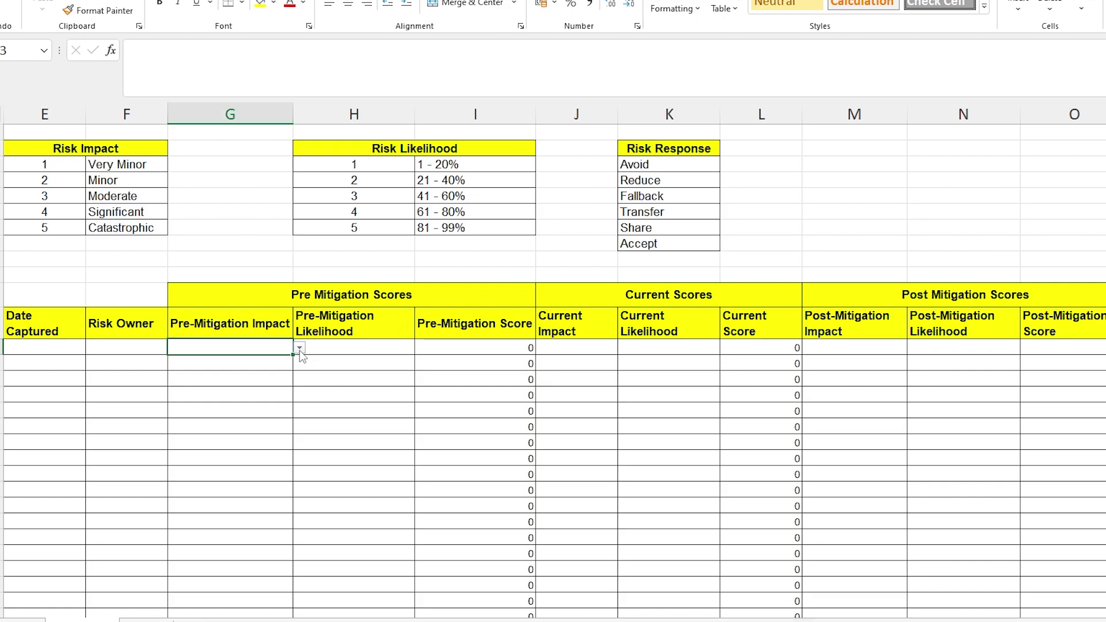
click(299, 347)
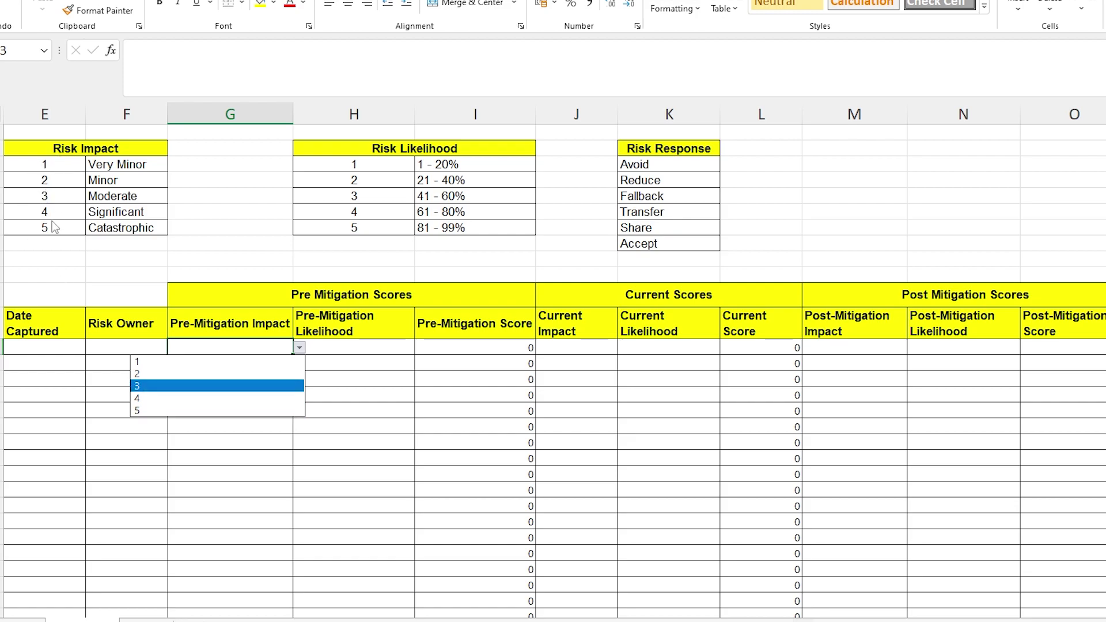
click(221, 391)
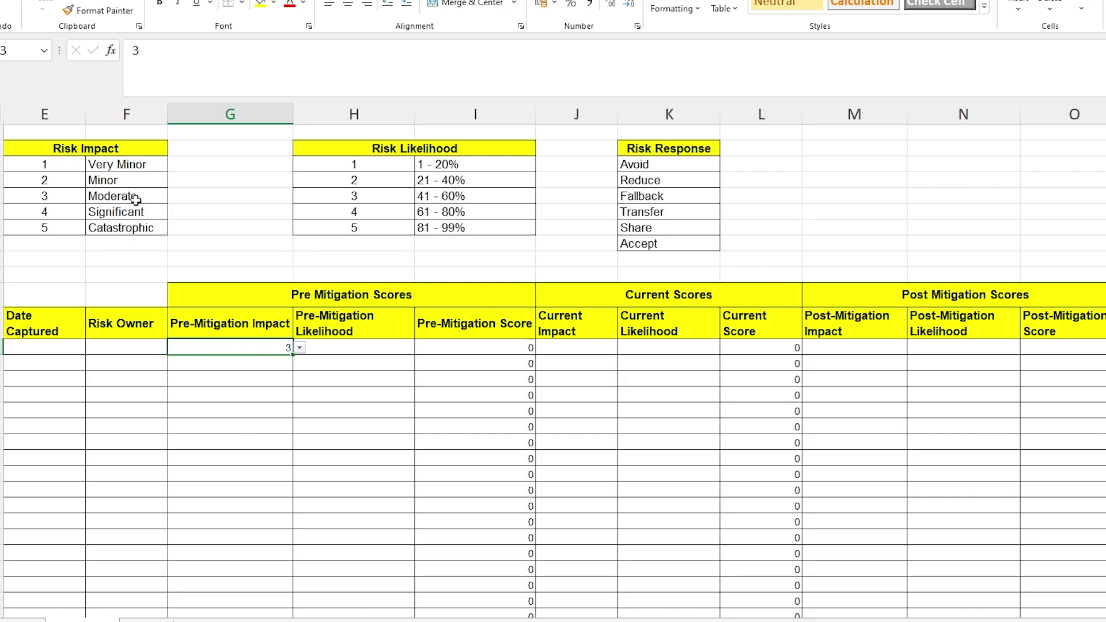
click(300, 348)
click(265, 398)
Step: Choose 4 for its Pre-Mitigation Likelihood, then select a Current Likelihood cell to show its score list
click(411, 348)
click(421, 348)
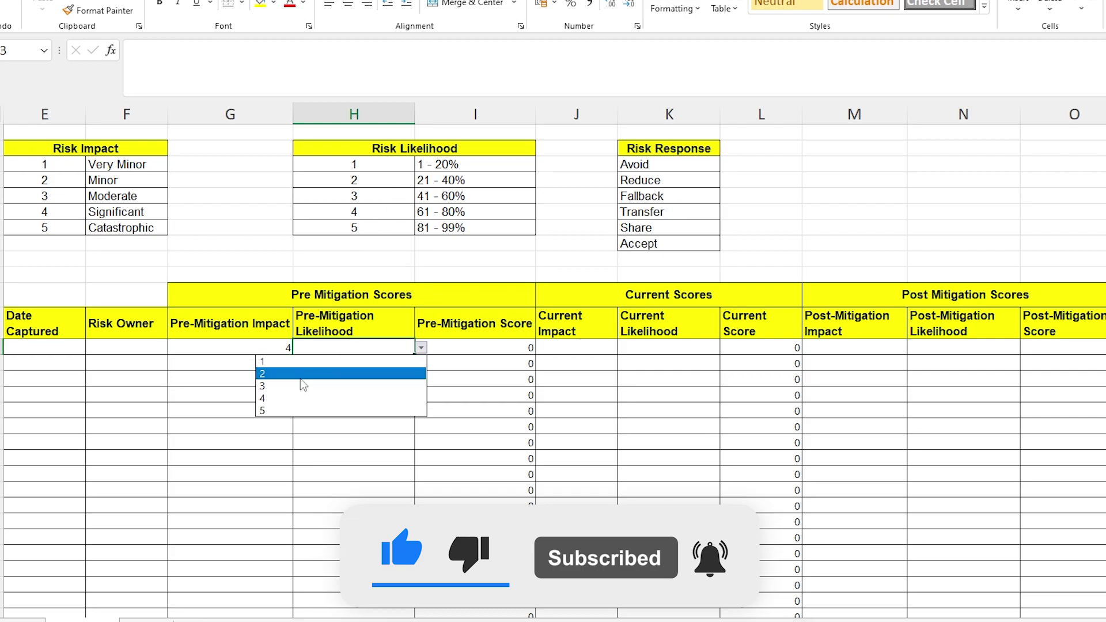
click(299, 399)
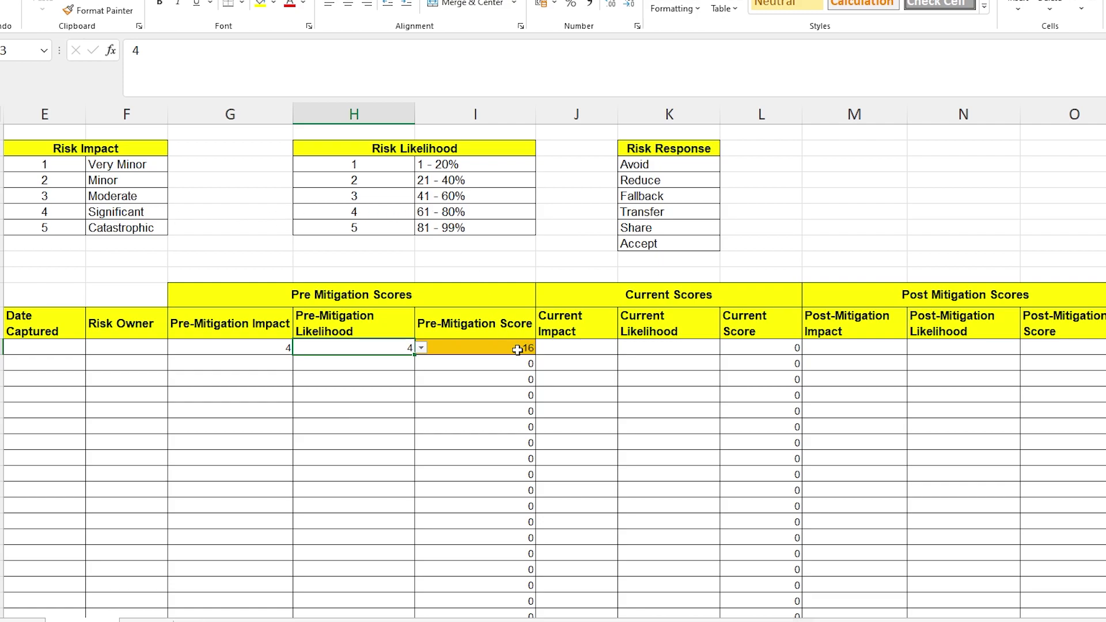
click(668, 443)
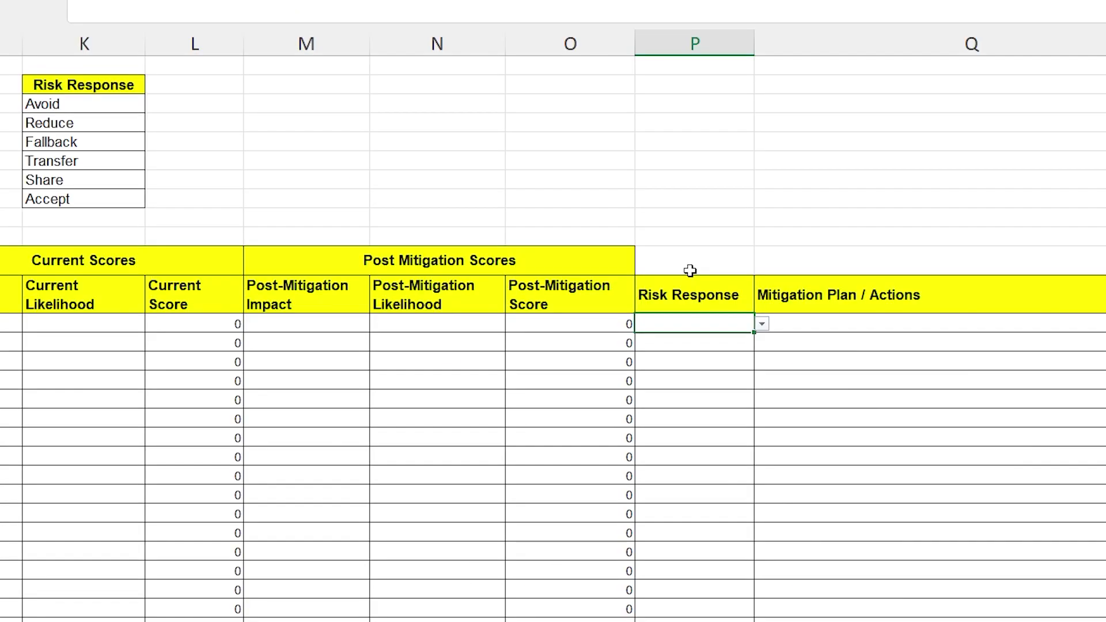
Step: Show the first Risk Response cell's dropdown of Avoid, Reduce, Fallback, Transfer, Share, Accept
click(1105, 357)
click(762, 325)
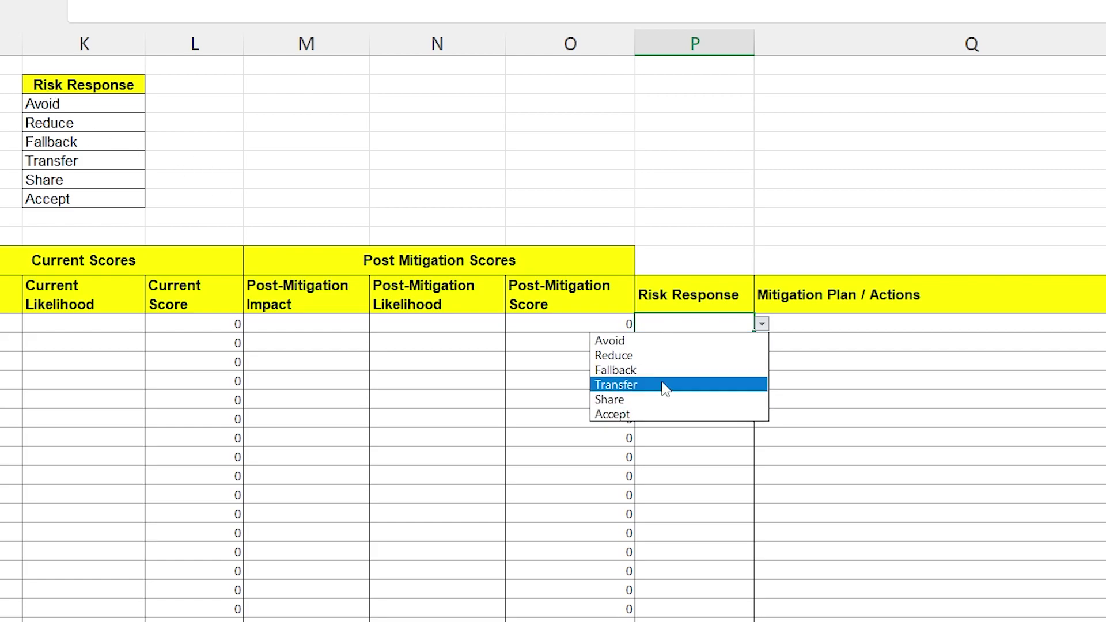
Step: Tab past the empty Risk Response into Mitigation Plan / Actions, then on to Progress
key(Tab)
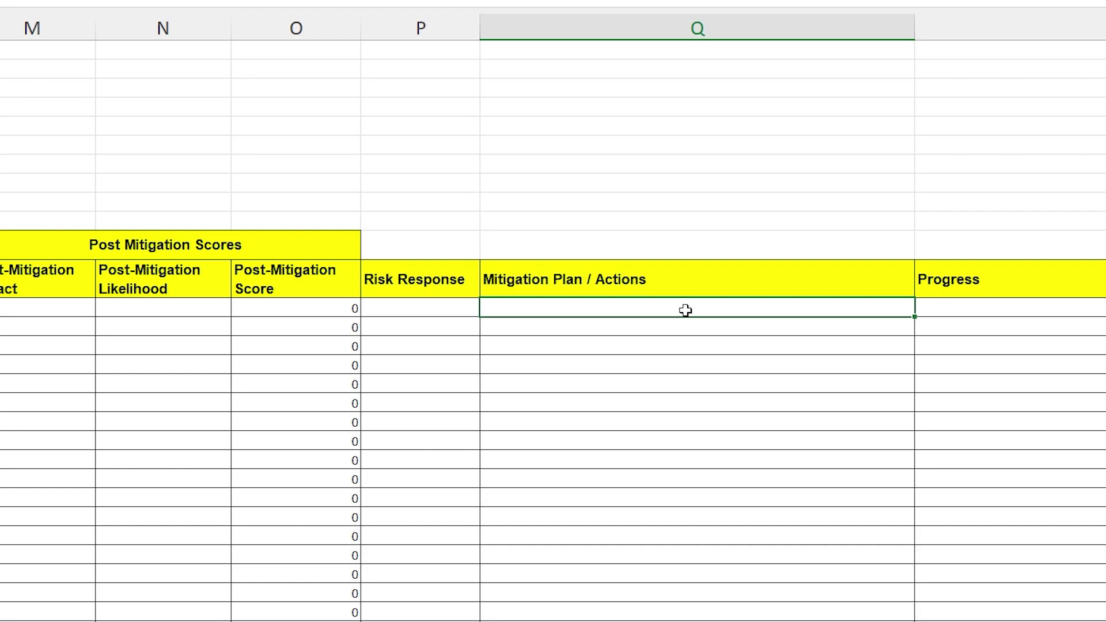
key(Tab)
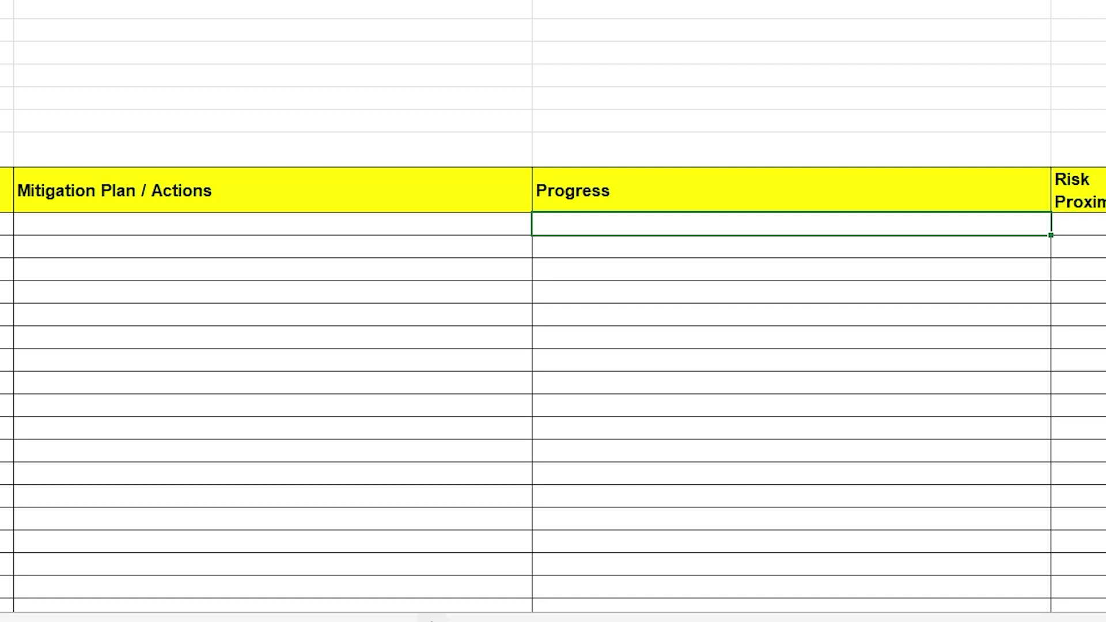
Step: Step through the empty Risk Proximity, Workstream and Operational or Project Risk cells
click(1077, 225)
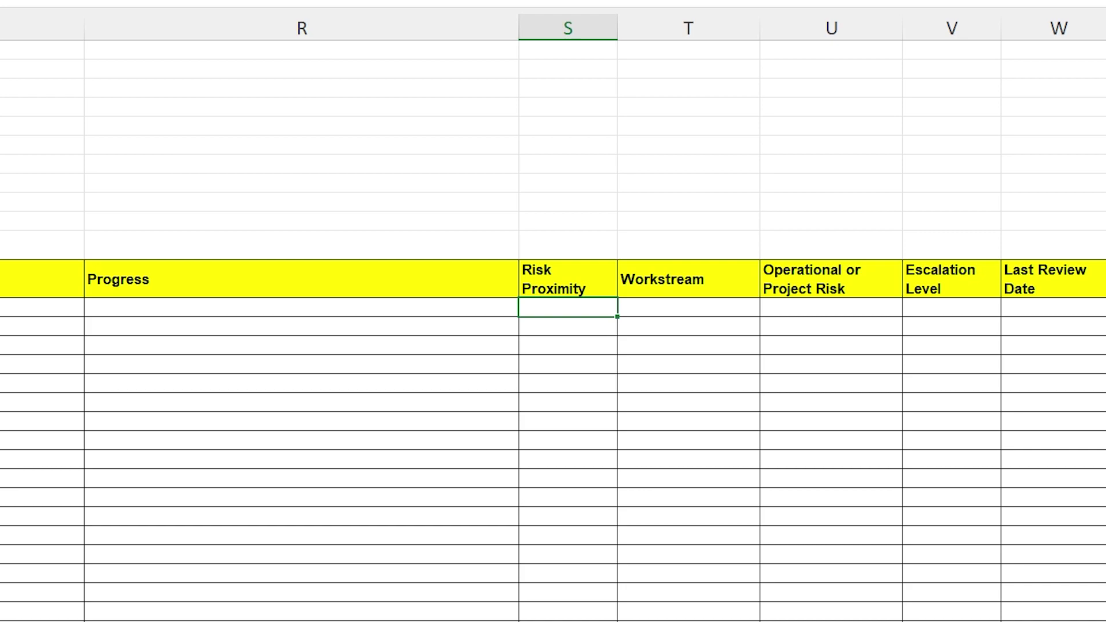
key(Tab)
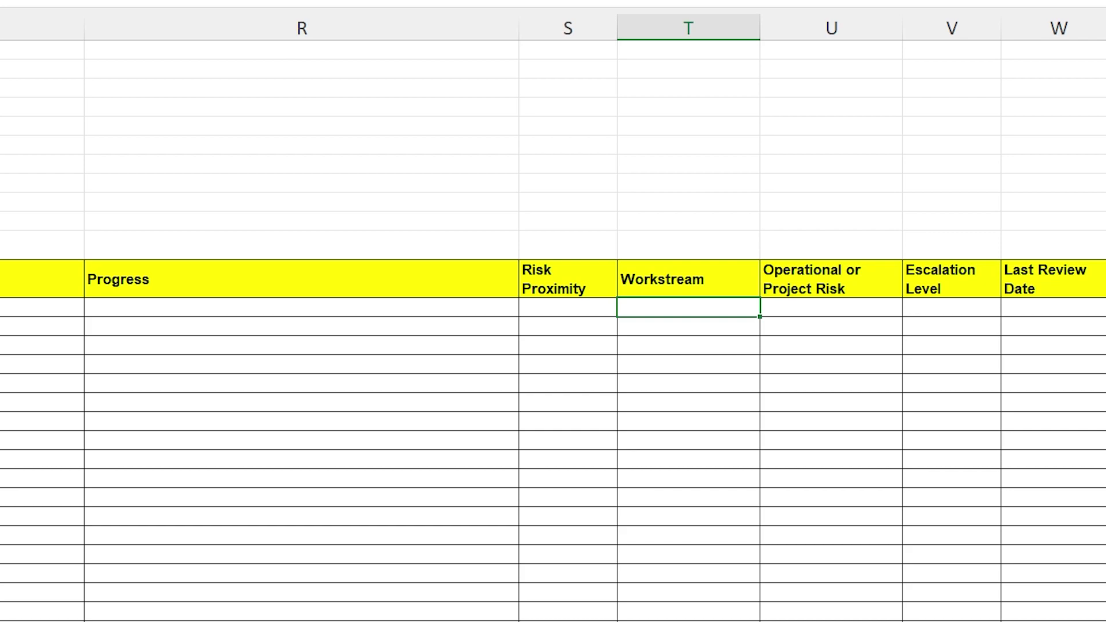
click(832, 307)
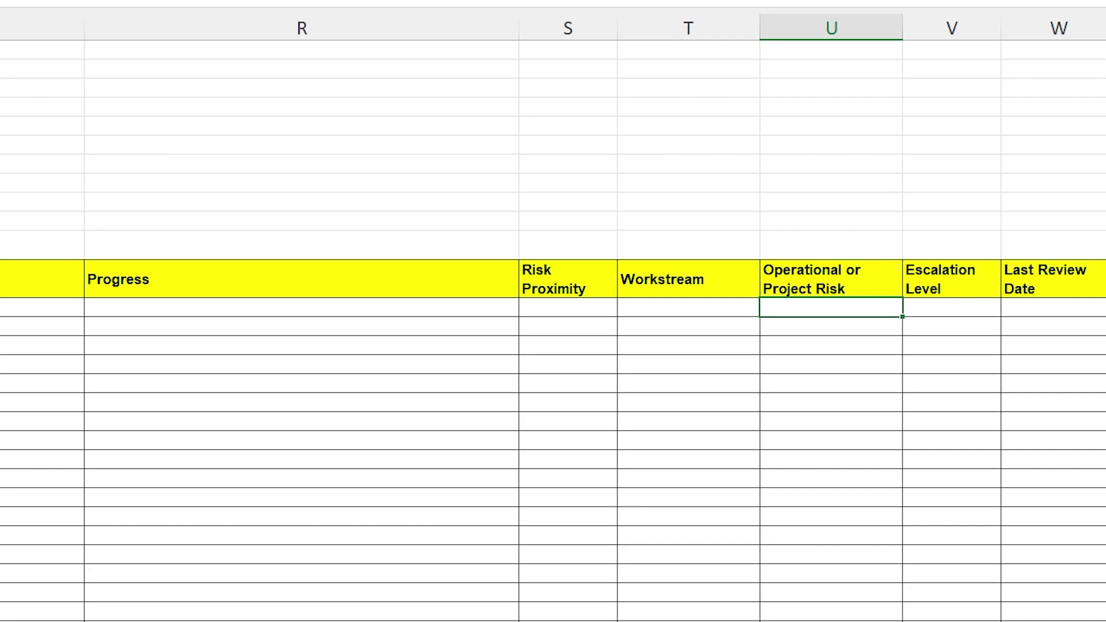
Step: Tab to Escalation Level, then select the Last Review Date cell so the sheet scrolls right
key(Tab)
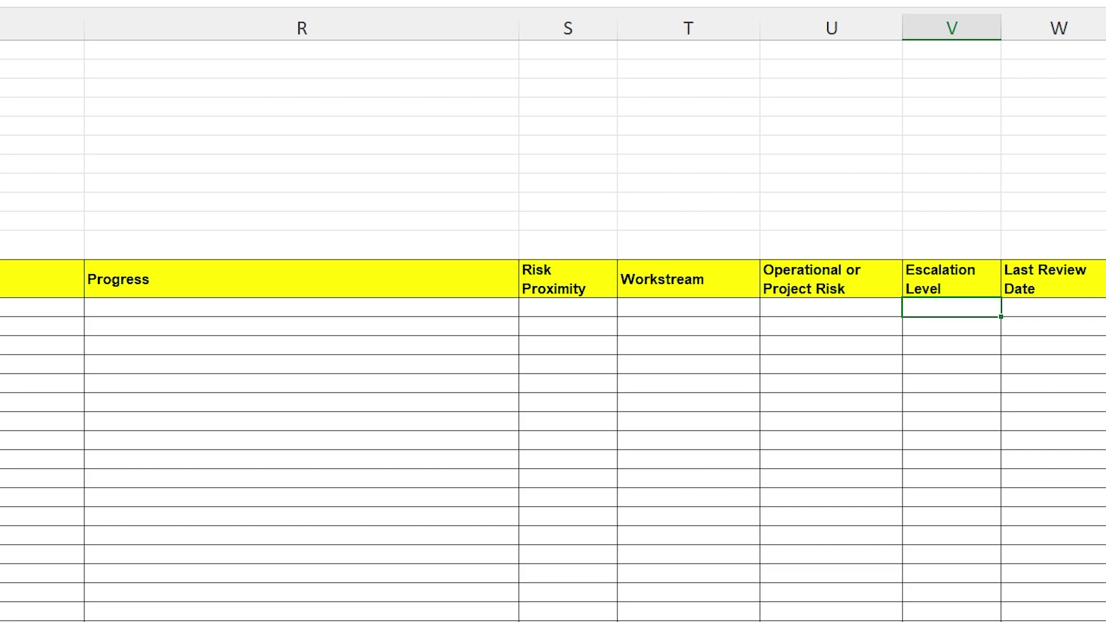
click(1054, 307)
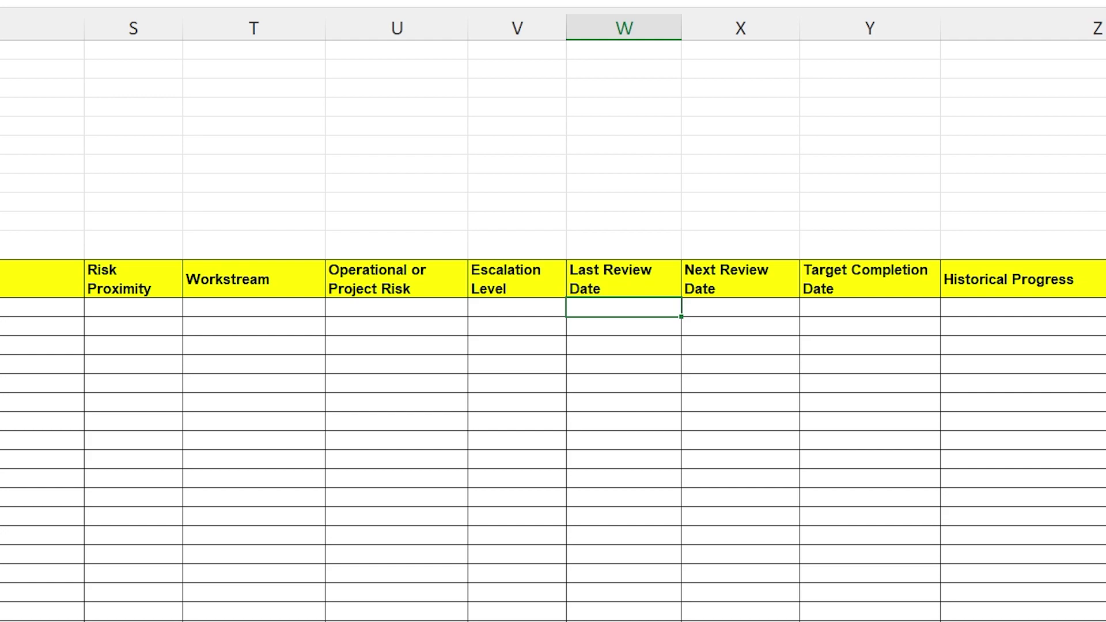
Step: Select the Target Completion Date cell, then the Historical Progress cell beside the final Notes column
click(870, 307)
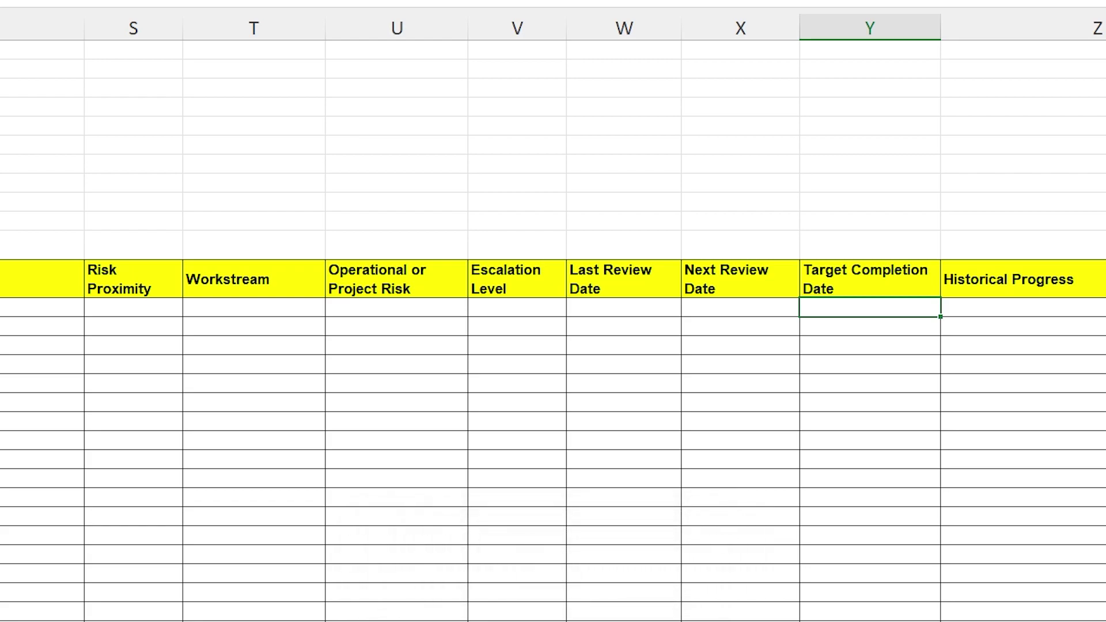
click(1023, 307)
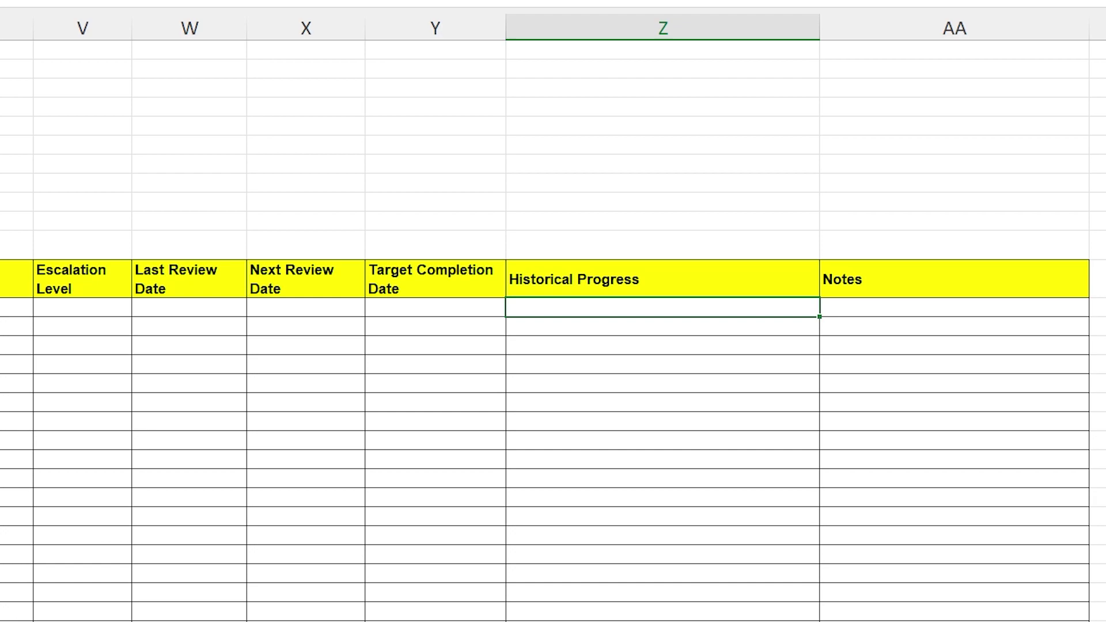
click(954, 307)
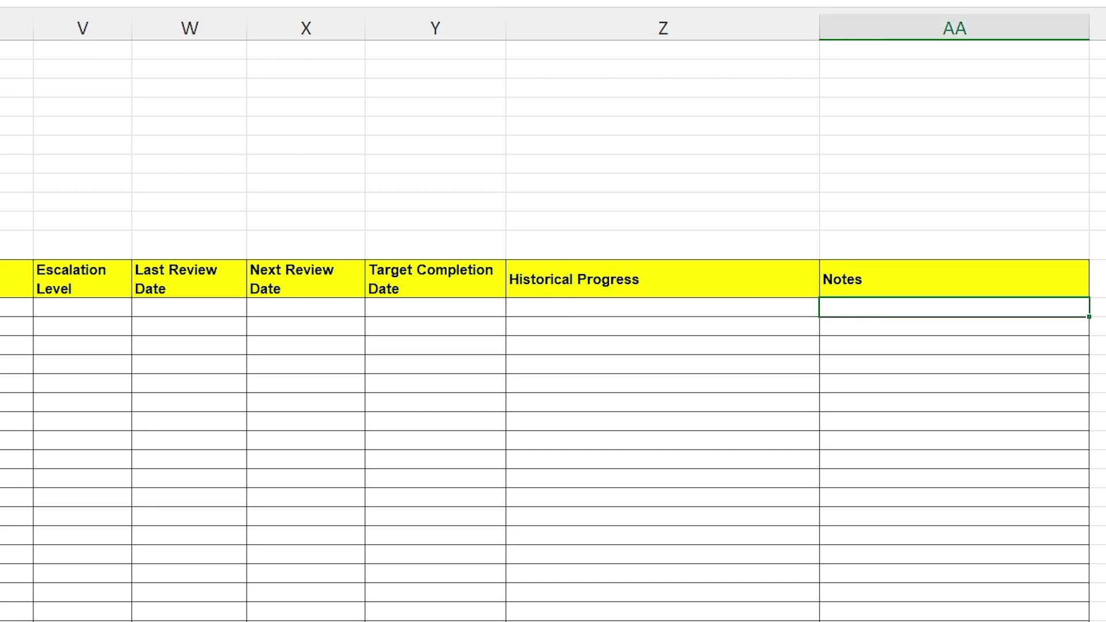